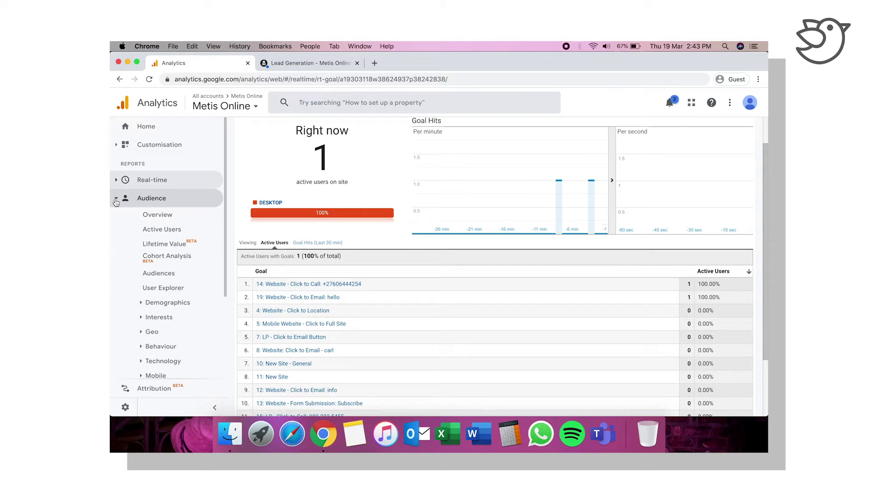
# Step: Look through the report lists of the Acquisition, Behaviour and Conversions sections, leaving all report sections collapsed
pyautogui.click(115, 202)
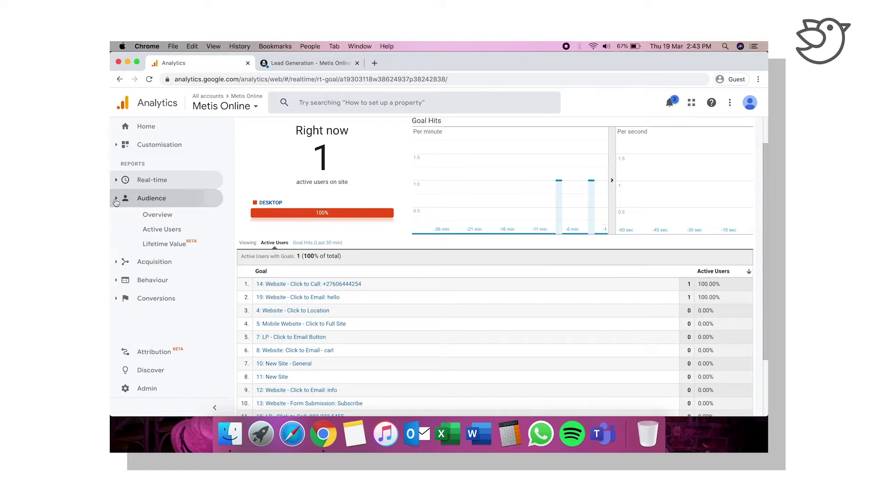
pyautogui.click(181, 220)
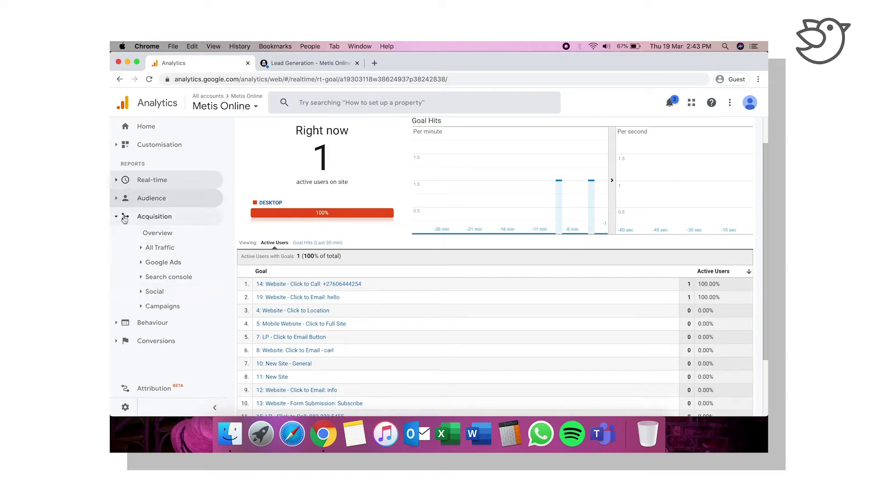
pyautogui.click(141, 216)
pyautogui.click(152, 234)
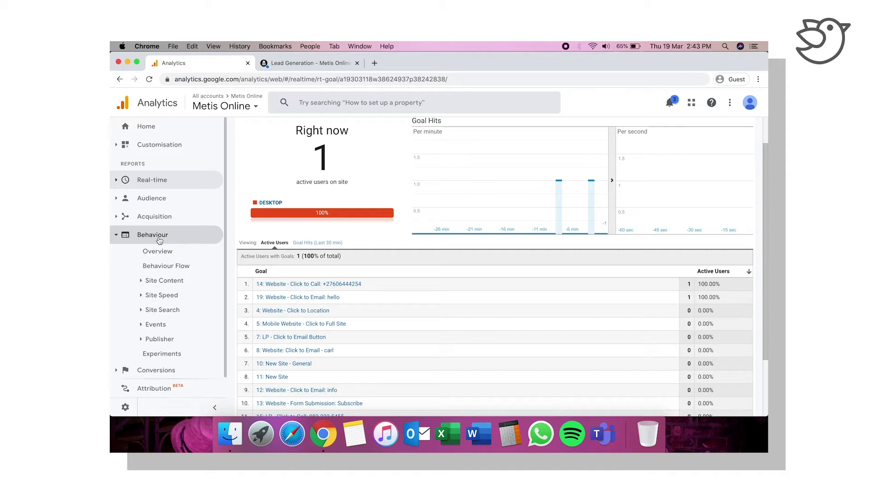
pyautogui.click(117, 236)
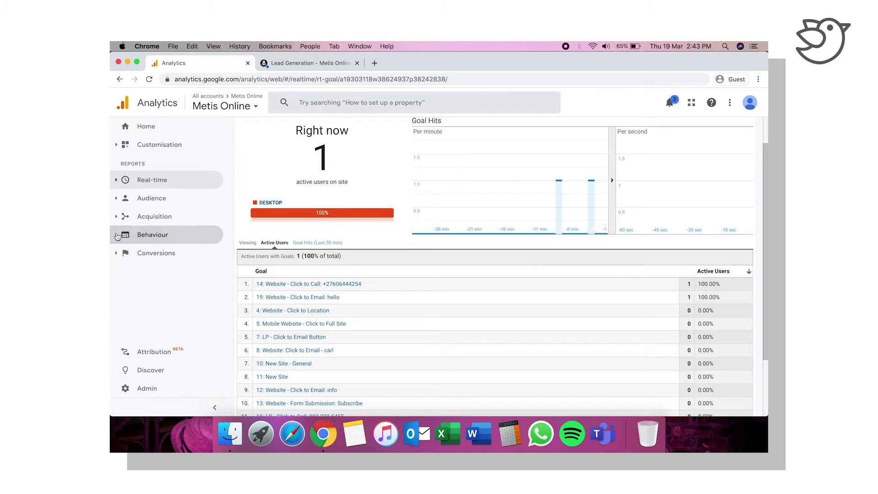
pyautogui.click(173, 257)
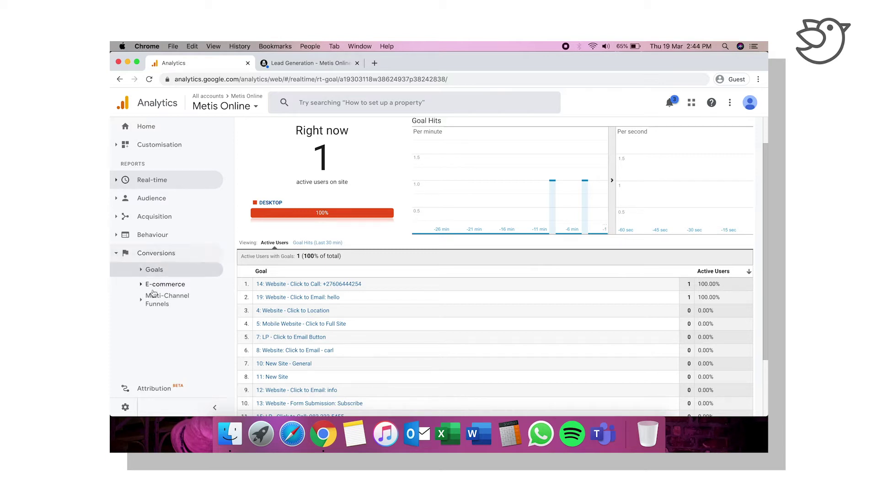
pyautogui.click(117, 257)
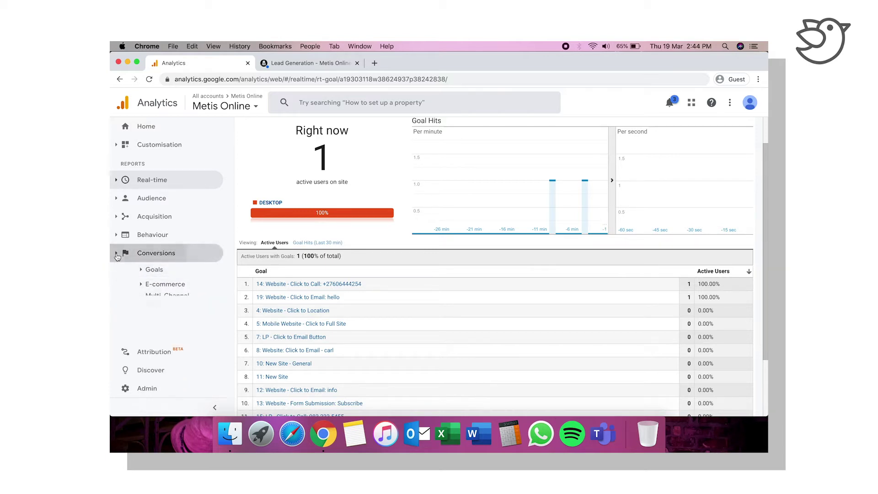
# Step: Review the available Audience reports and open the Age report under Demographics
pyautogui.click(174, 200)
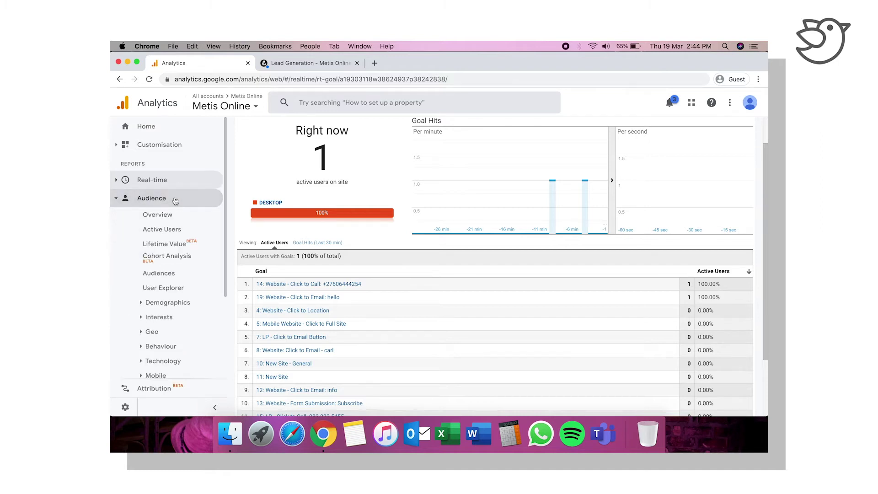
pyautogui.scroll(-5, 180, 314)
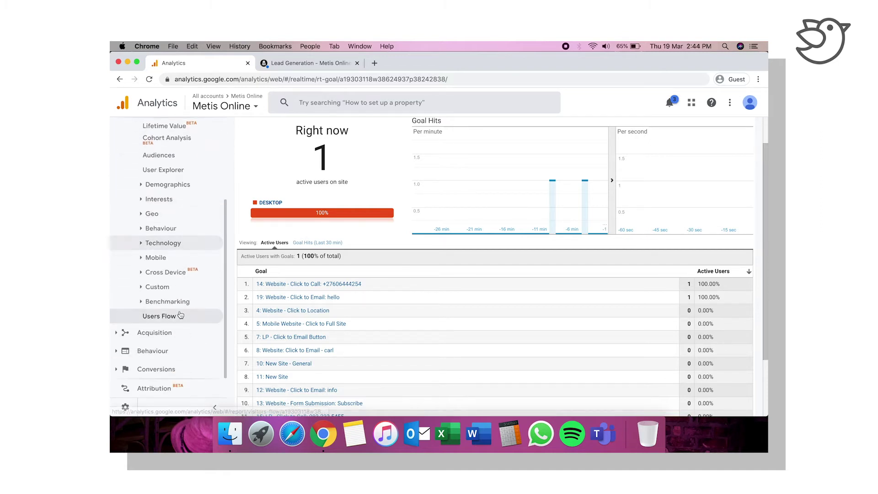
pyautogui.scroll(4, 176, 219)
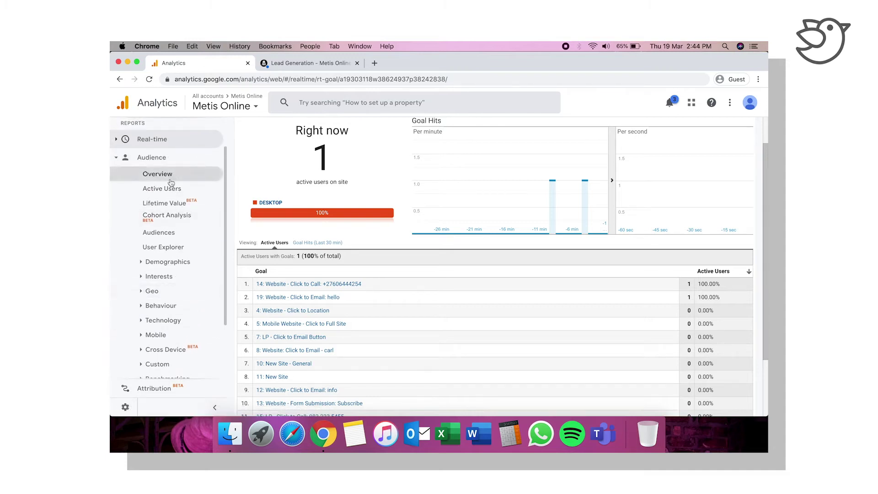
pyautogui.scroll(-4, 165, 330)
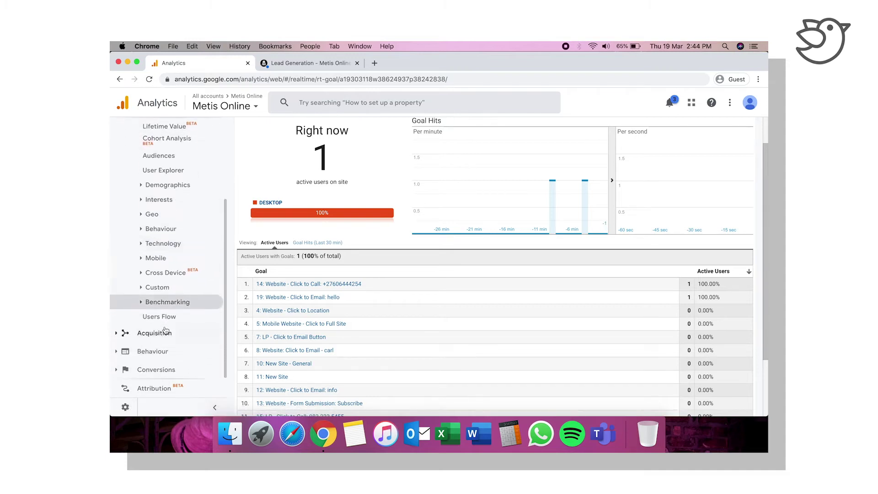
pyautogui.scroll(4, 170, 202)
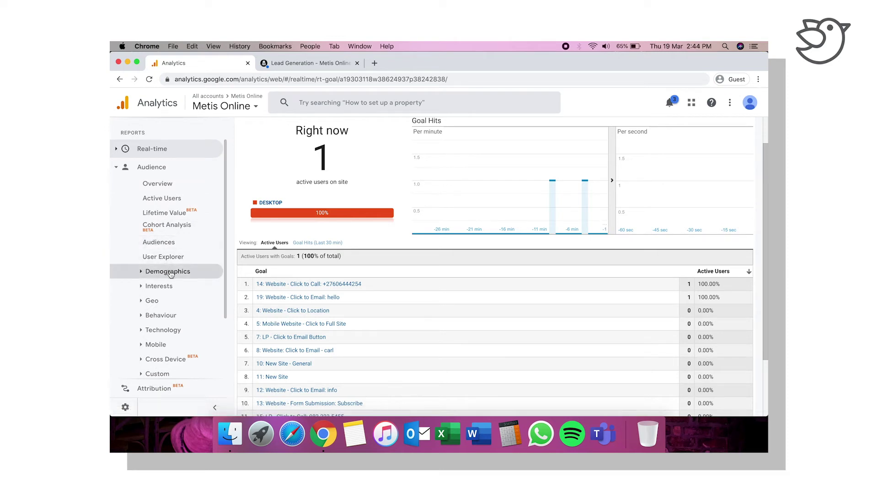
pyautogui.scroll(-5, 170, 273)
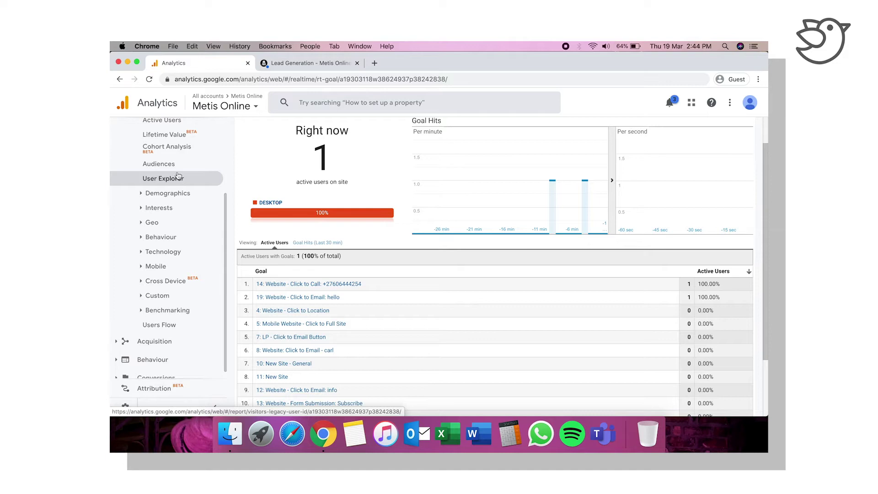
pyautogui.scroll(3, 175, 194)
pyautogui.scroll(-3, 175, 194)
pyautogui.click(172, 193)
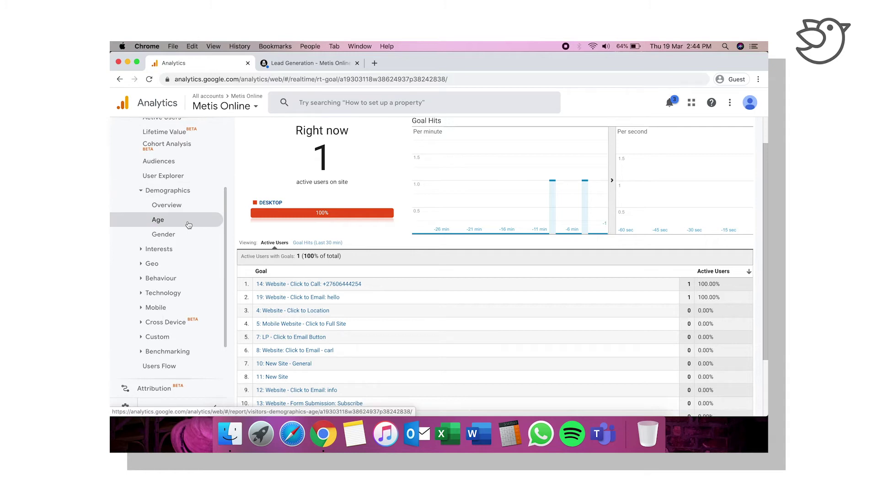
pyautogui.click(189, 224)
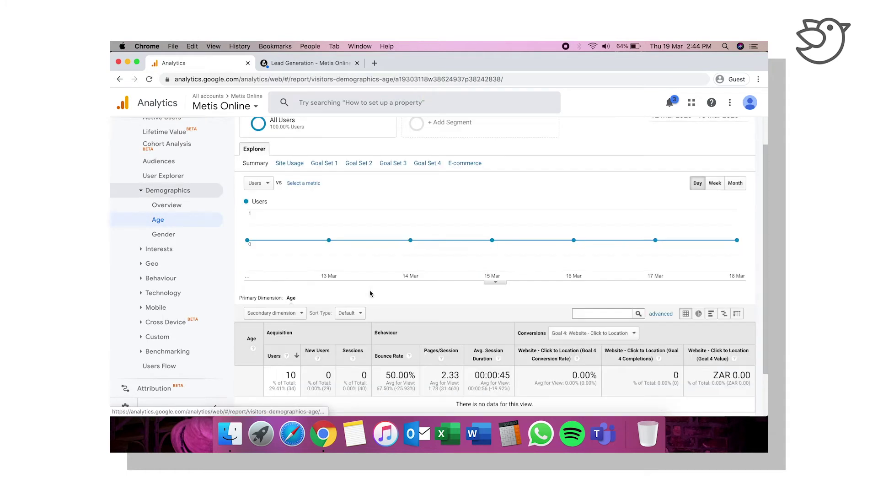
# Step: Set the Age report's date range to 1 Jan 2020 - 19 Mar 2020 and apply it
pyautogui.scroll(2, 418, 303)
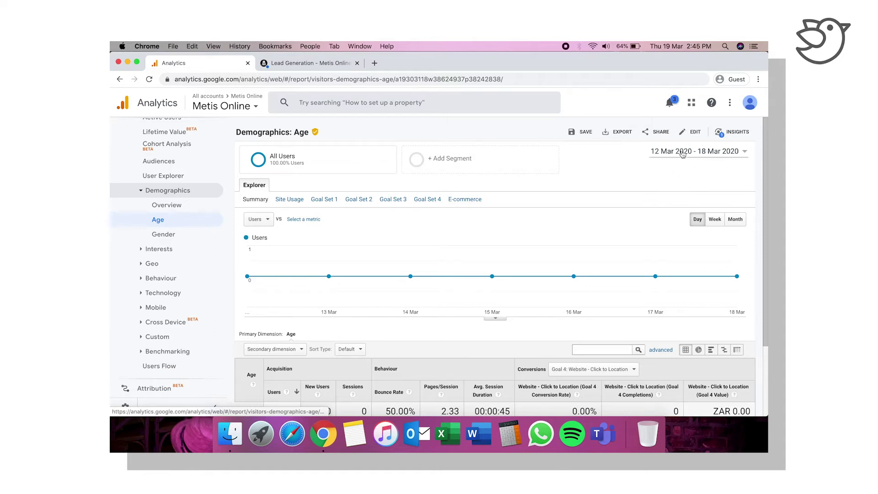
pyautogui.click(708, 152)
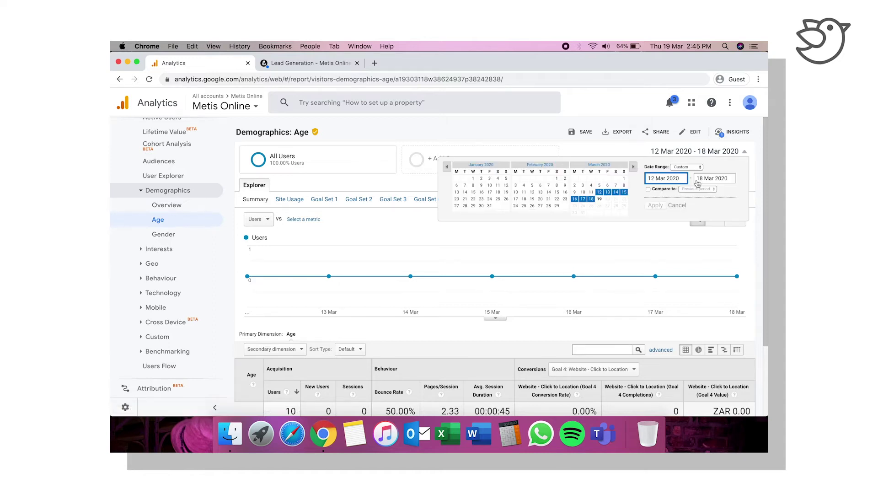
pyautogui.click(473, 179)
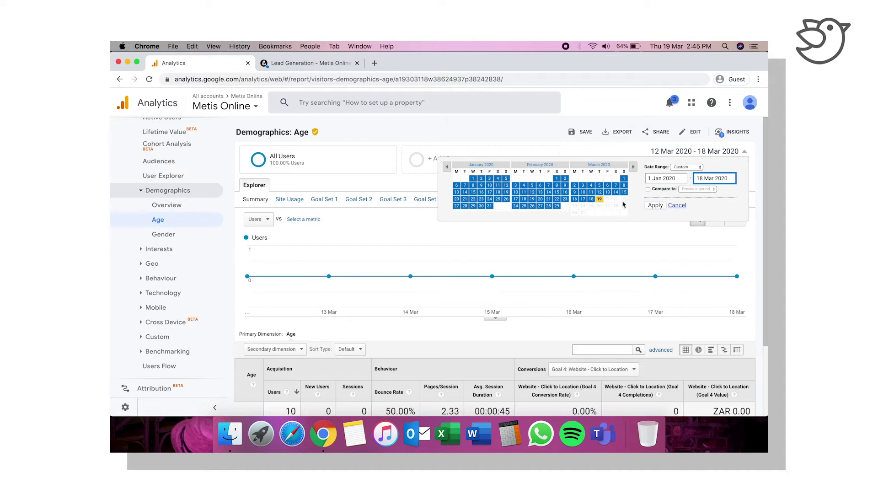
pyautogui.click(599, 199)
pyautogui.click(655, 205)
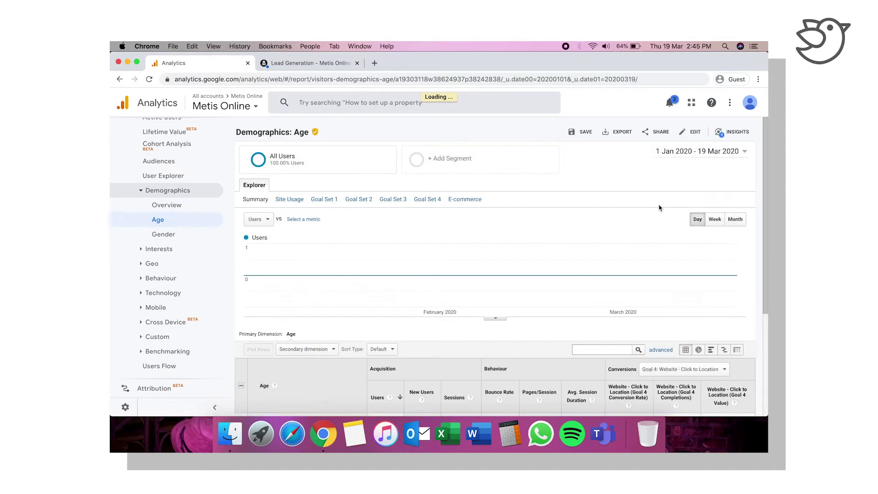
# Step: Show conversions for All Goals in the age table and sort the age groups by goal conversion rate, highest first
pyautogui.moveTo(289, 156)
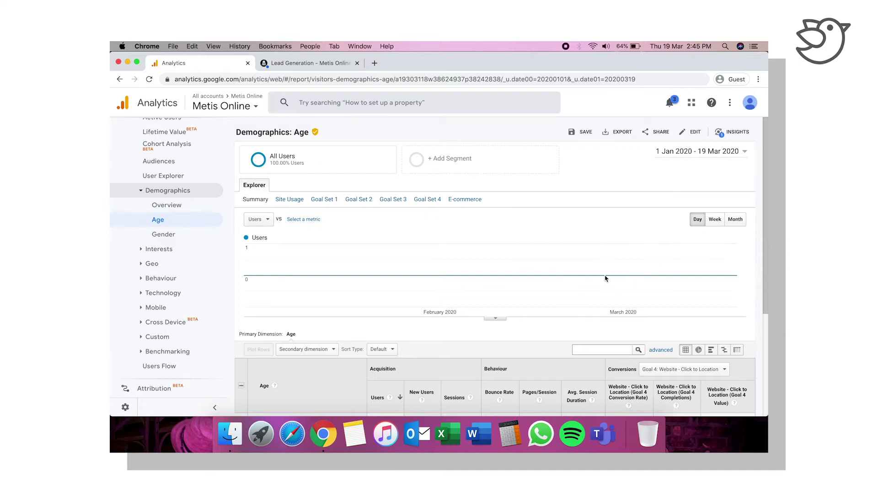
pyautogui.scroll(-3, 604, 278)
pyautogui.scroll(-5, 605, 278)
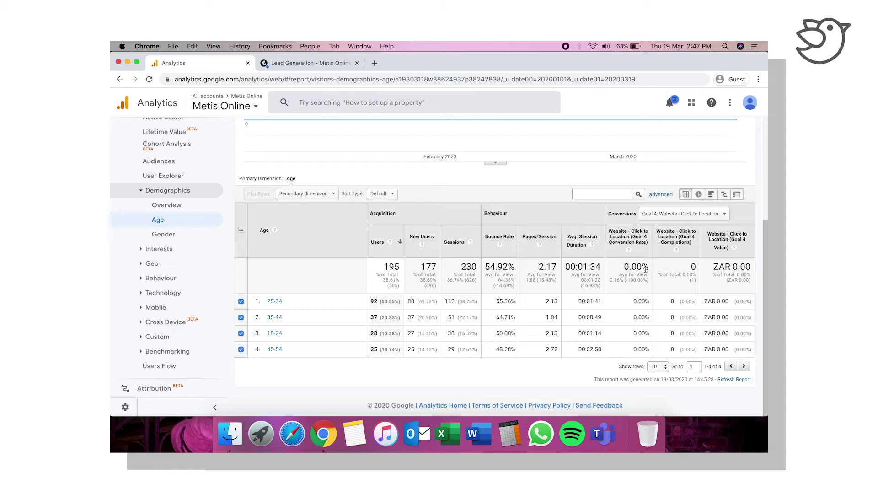
pyautogui.click(707, 218)
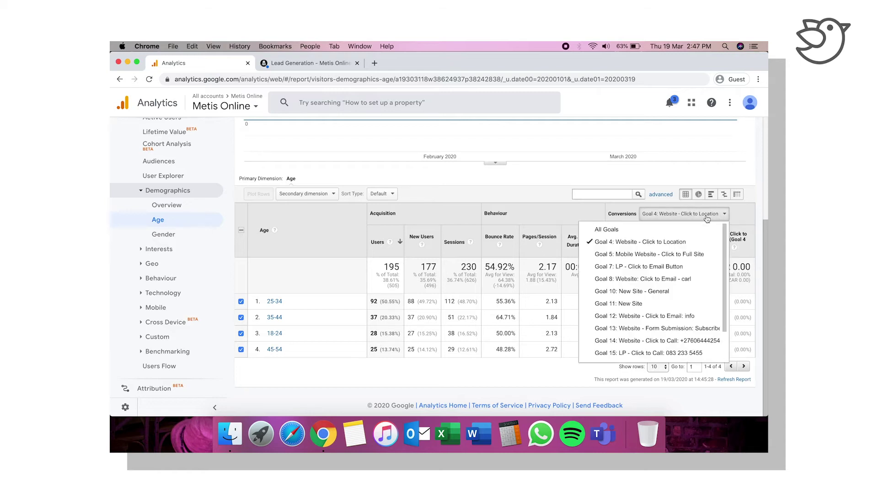
pyautogui.click(668, 229)
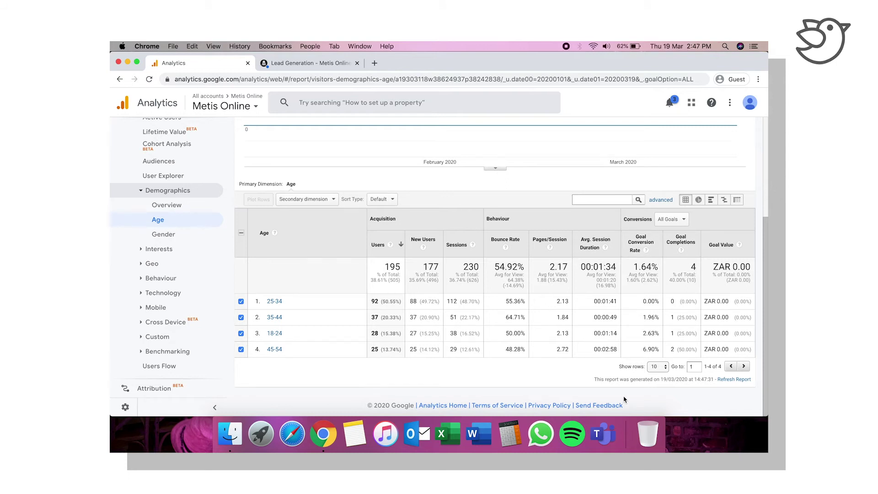
pyautogui.click(658, 241)
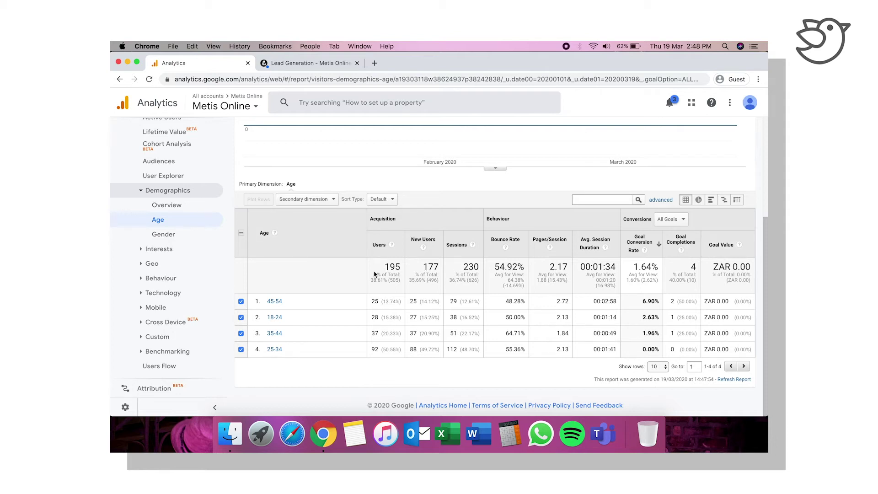
# Step: Open the Gender report under Demographics and examine the goal conversion rate of female users
pyautogui.click(179, 240)
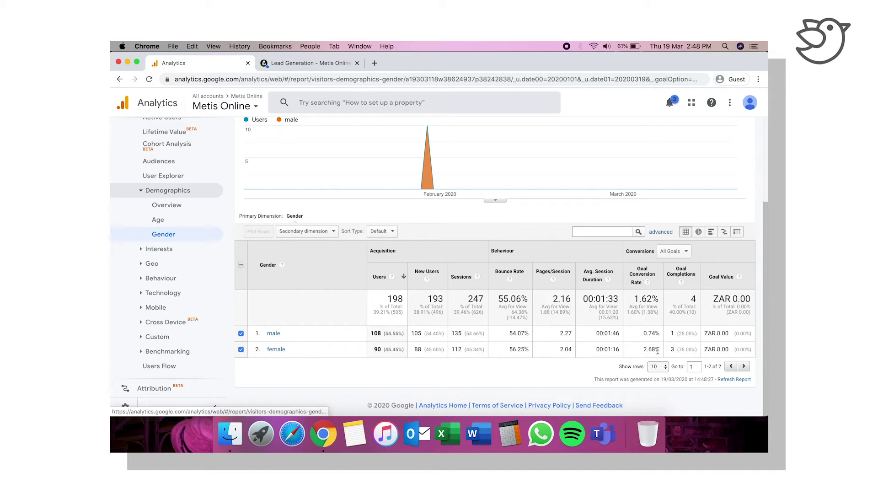
pyautogui.moveTo(658, 350); pyautogui.dragTo(644, 350)
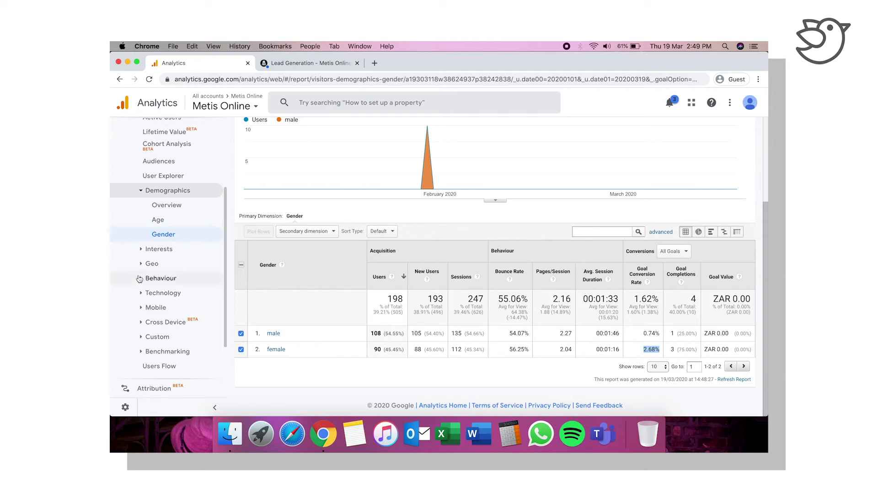
# Step: Open the In-Market Segments report under Interests and review the segments listed in its table
pyautogui.click(143, 249)
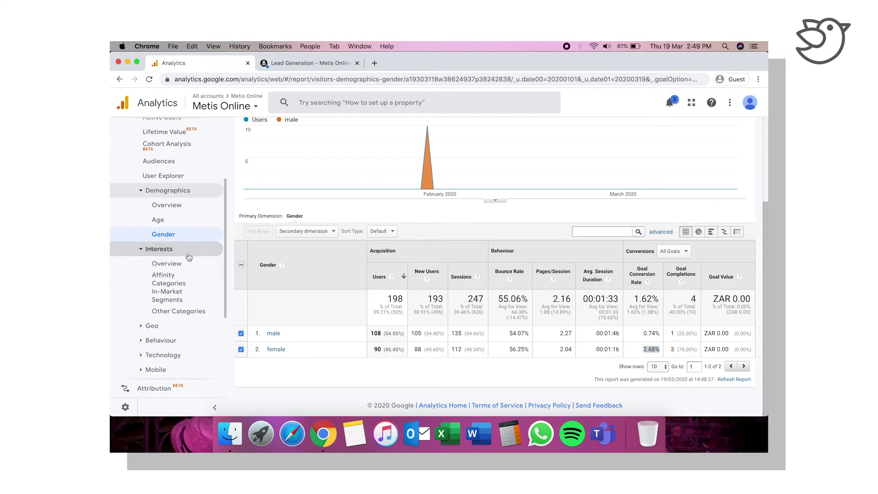
pyautogui.click(190, 300)
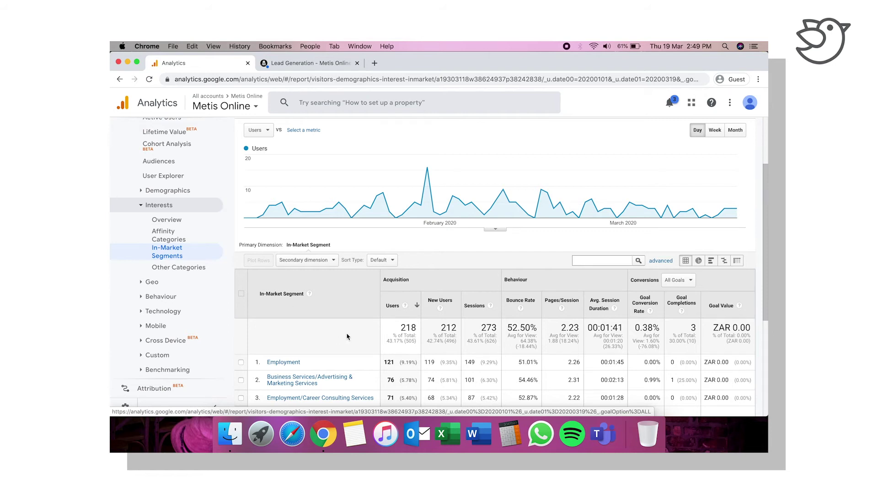
pyautogui.scroll(-5, 340, 329)
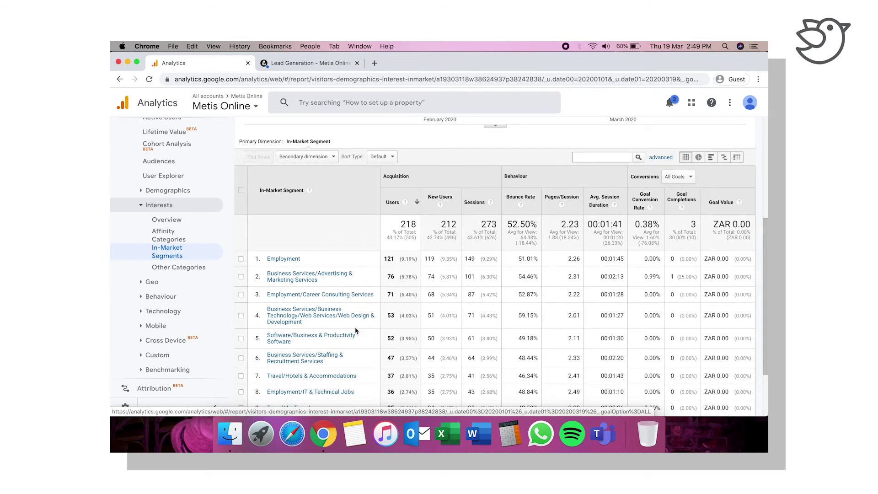
pyautogui.scroll(-4, 355, 320)
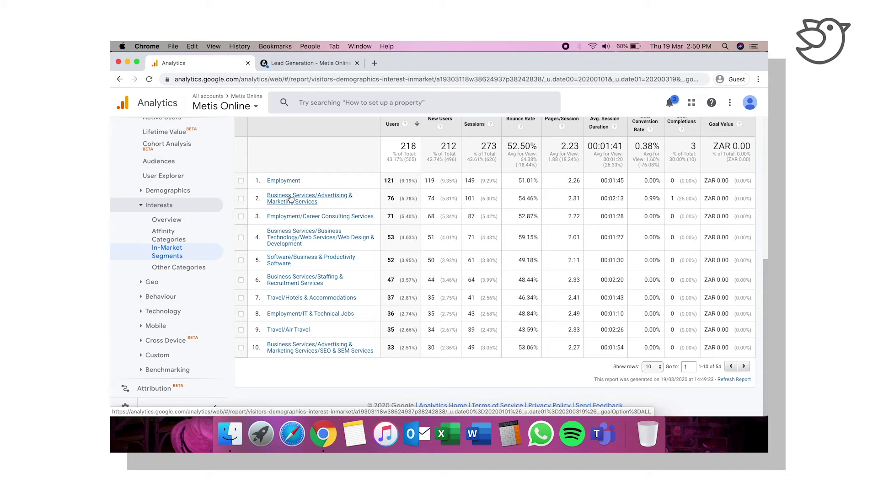
# Step: Open the Location report under Geo and drill down into South Africa to examine its regions
pyautogui.click(157, 282)
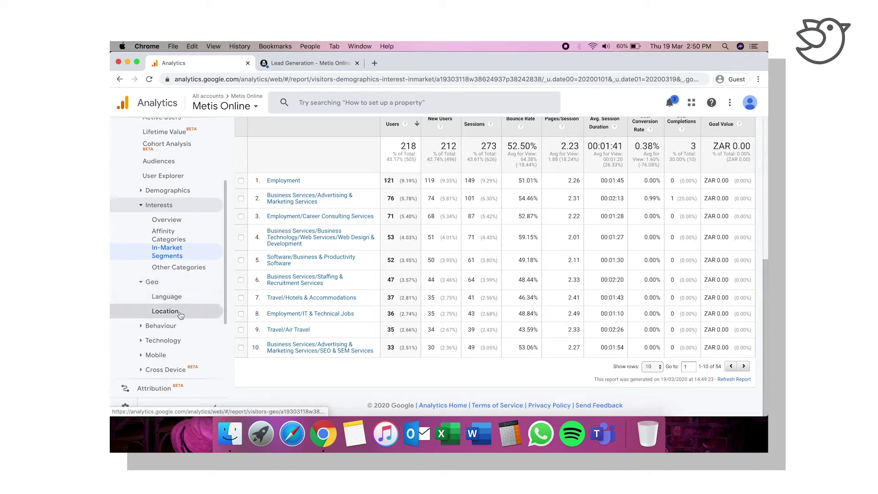
pyautogui.click(180, 315)
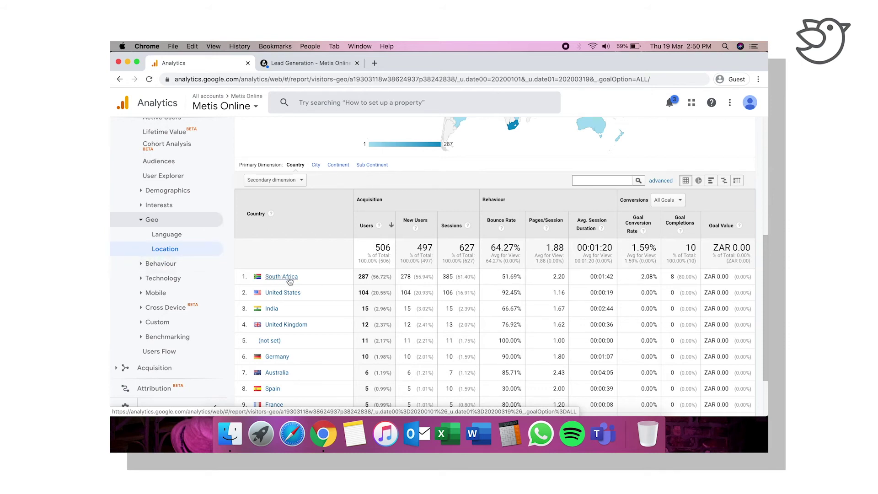
pyautogui.scroll(3, 311, 272)
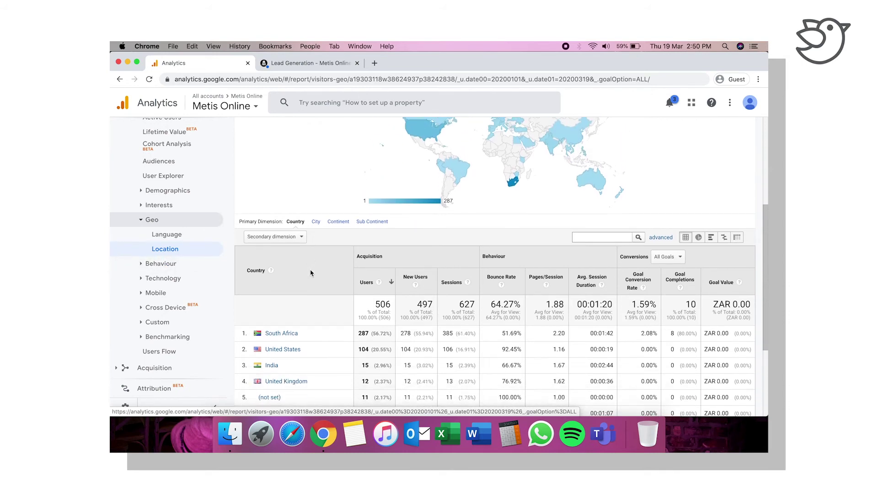
pyautogui.scroll(-3, 310, 273)
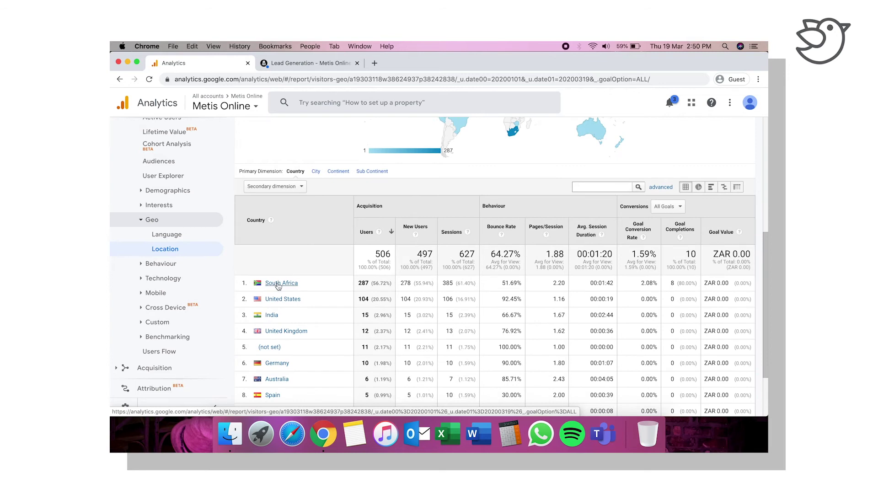
pyautogui.click(279, 283)
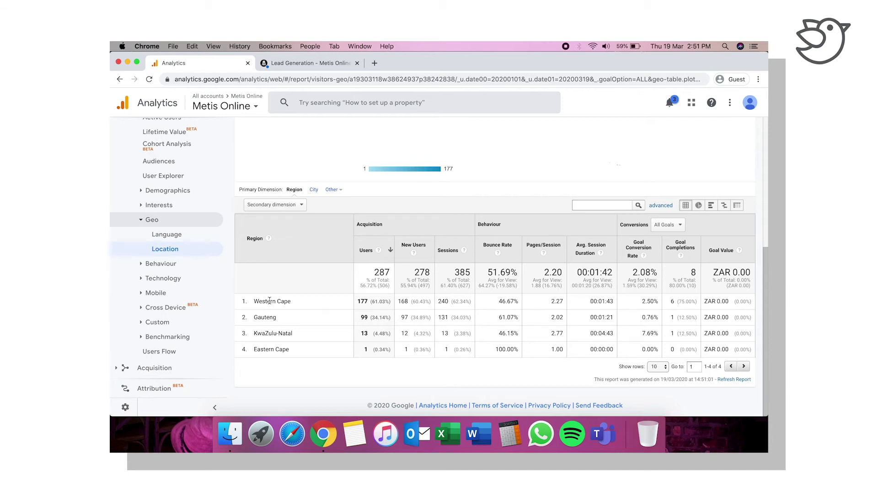
pyautogui.scroll(1, 279, 265)
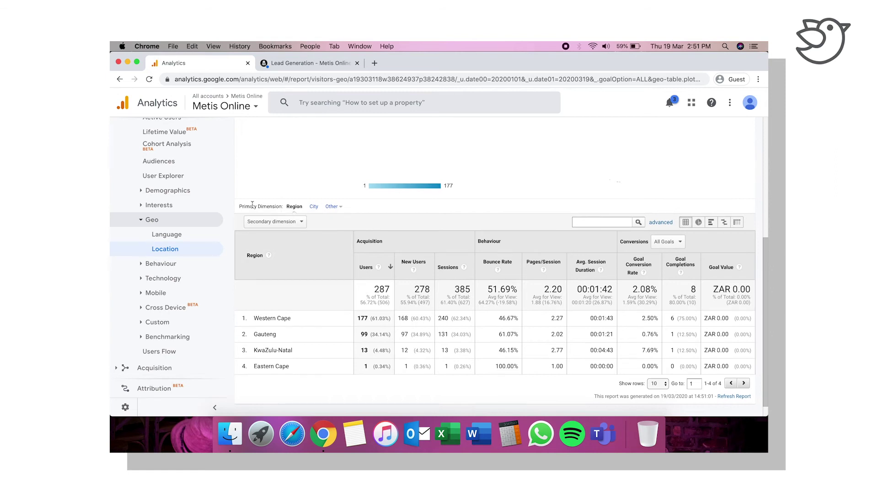
# Step: Break the South Africa location data down by city and examine how the listed cities convert
pyautogui.click(314, 208)
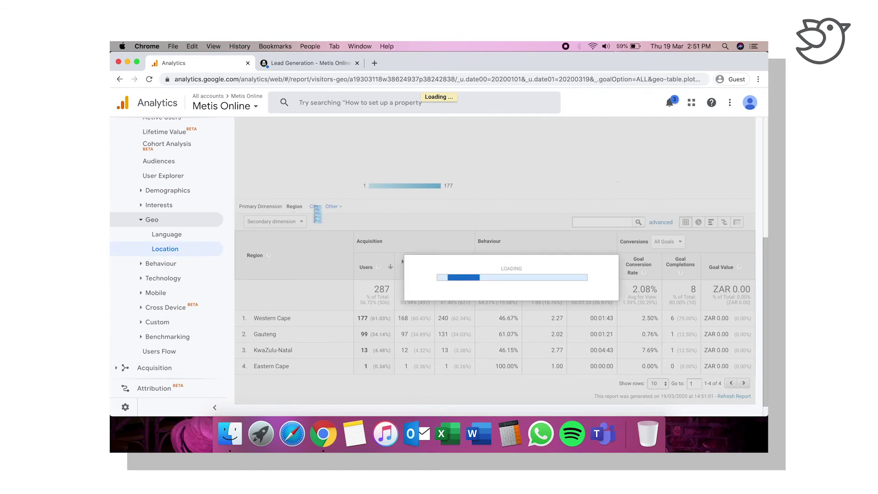
pyautogui.scroll(-2, 312, 328)
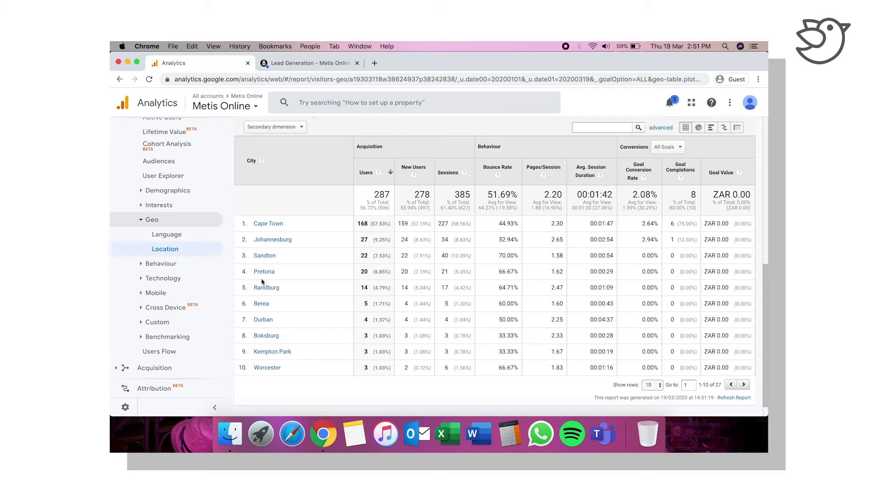
# Step: Open the New vs. Returning report under the Audience section's Behaviour group to compare new and returning visitors
pyautogui.click(181, 263)
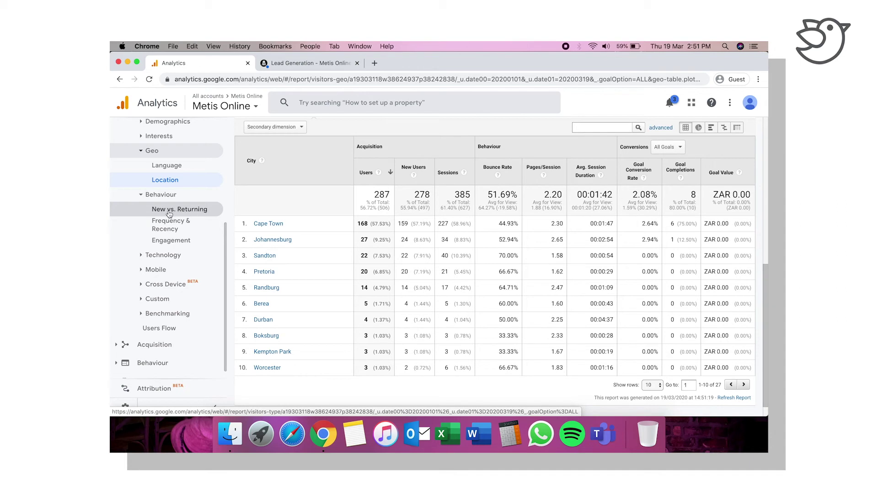
pyautogui.click(172, 213)
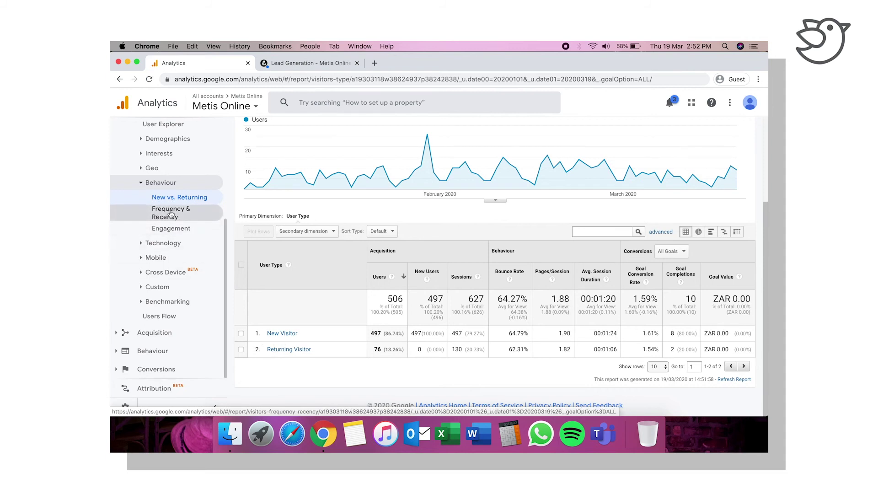
# Step: Open the Browser & OS report under Technology, review the browsers, and drill down into Internet Explorer's versions
pyautogui.click(162, 243)
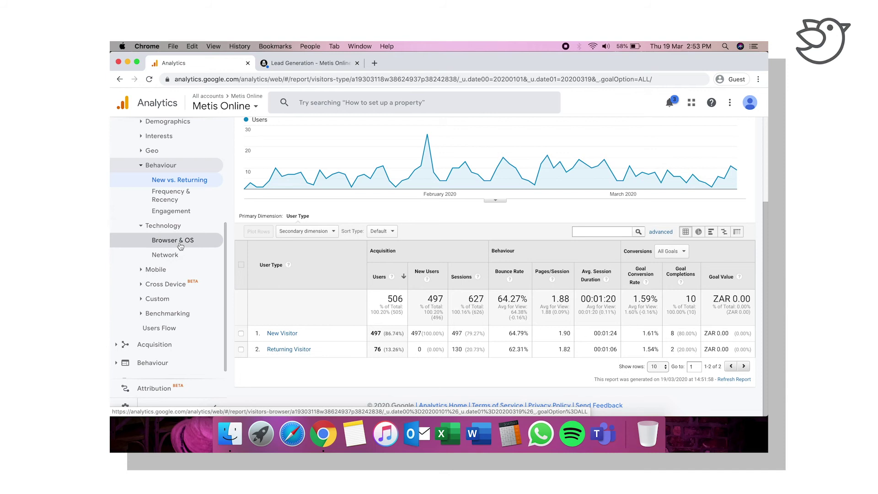
pyautogui.click(199, 241)
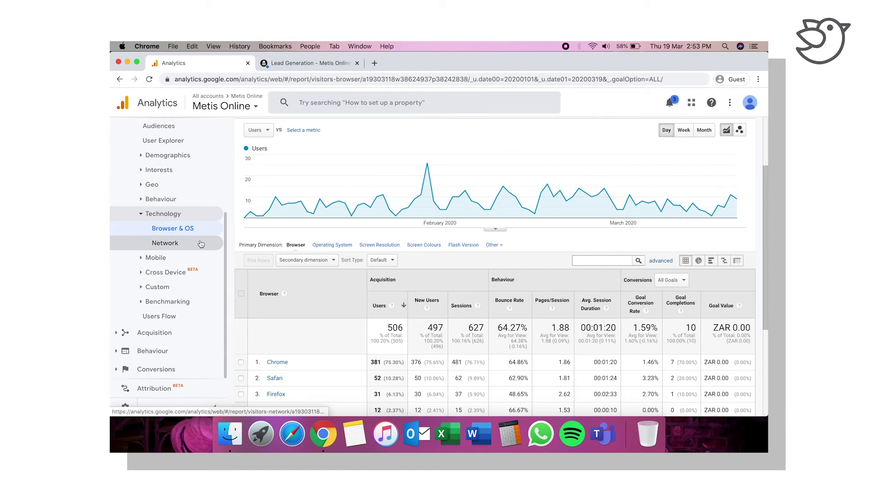
pyautogui.scroll(-3, 536, 335)
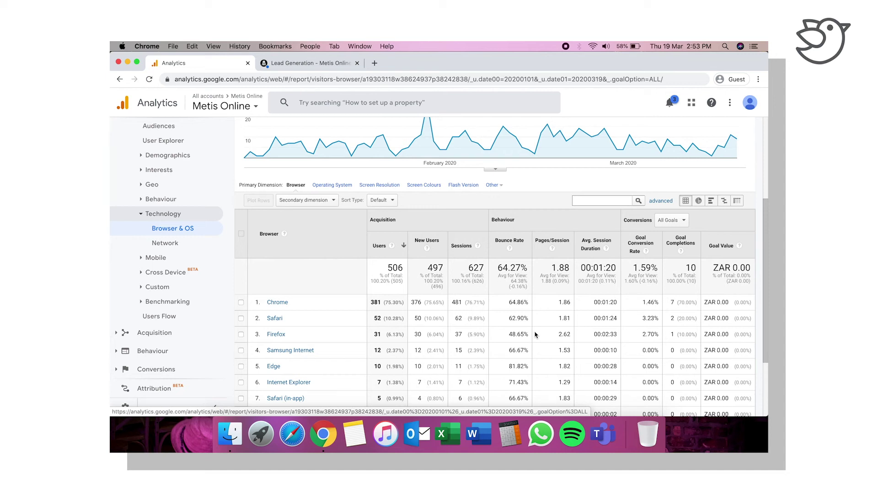
pyautogui.scroll(-2, 293, 357)
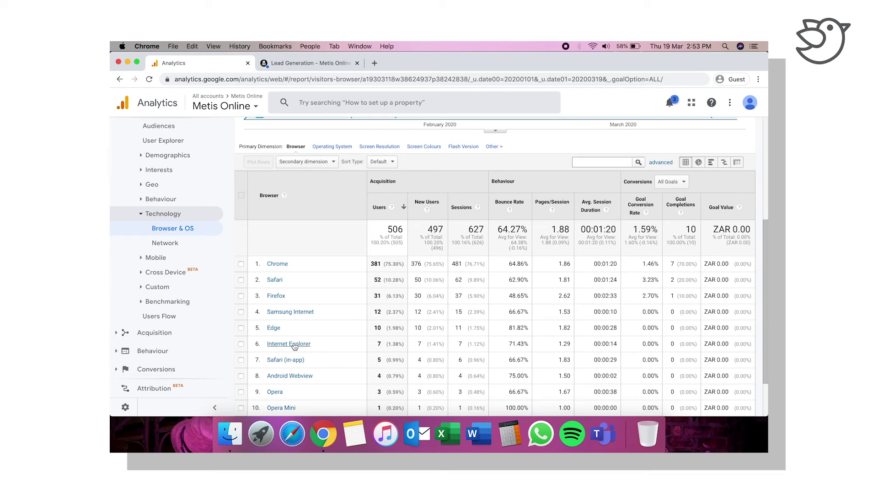
pyautogui.click(296, 343)
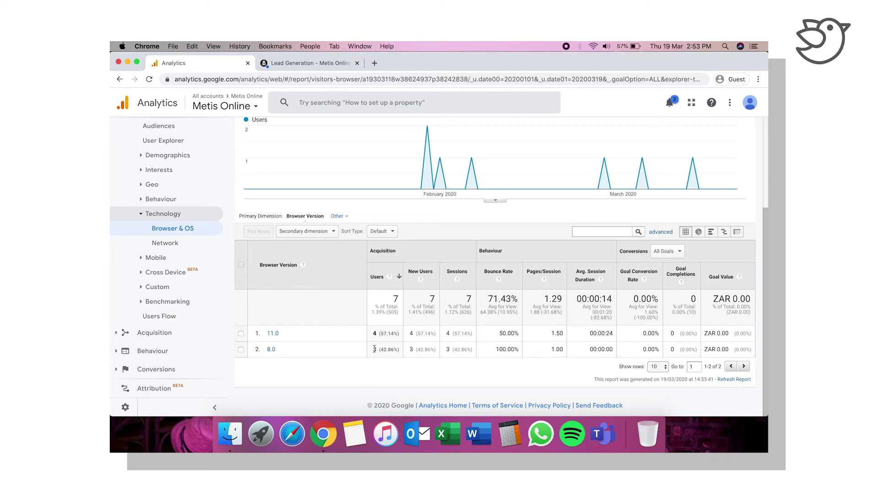
# Step: Open the Mobile Overview report and compare the desktop, mobile and tablet device categories
pyautogui.click(189, 258)
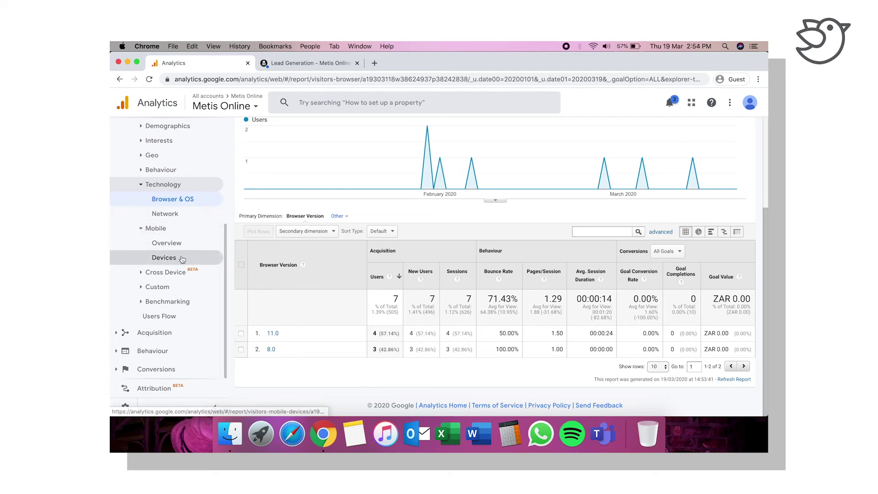
pyautogui.click(179, 244)
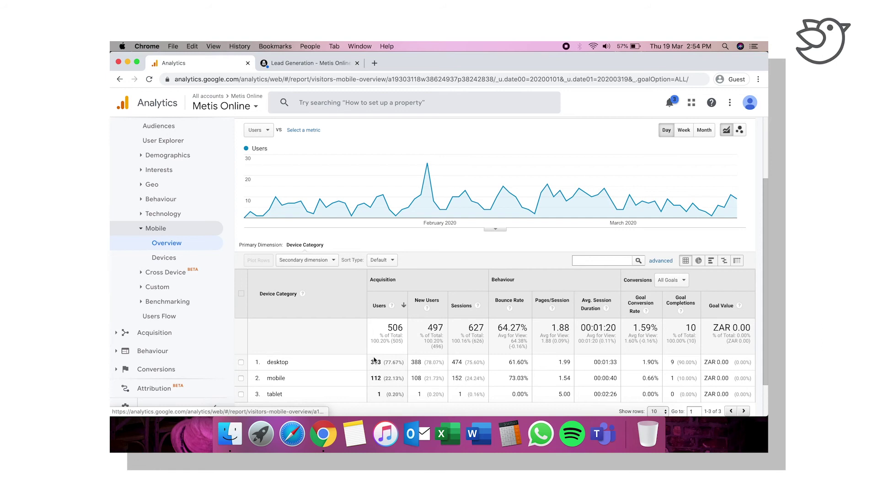
pyautogui.scroll(-2, 392, 353)
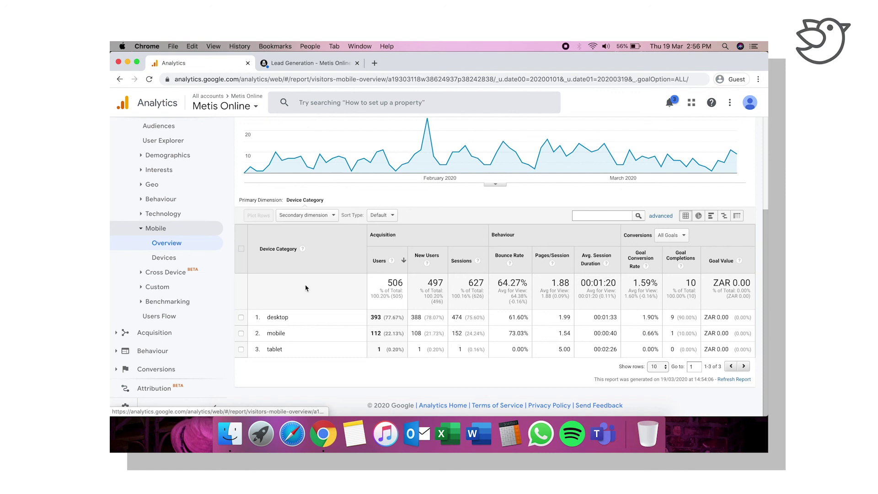
# Step: Open the Mobile Devices report and sort the device models by goal completions, highest first
pyautogui.click(177, 259)
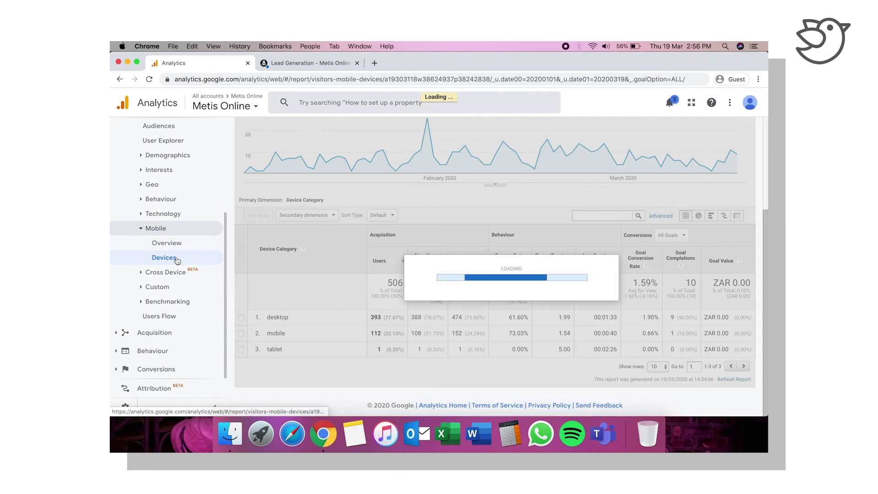
pyautogui.scroll(-3, 409, 370)
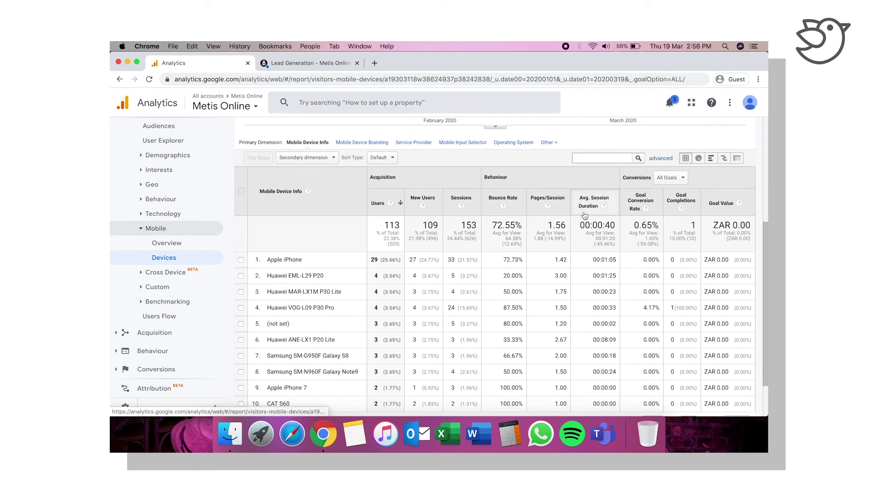
pyautogui.click(698, 199)
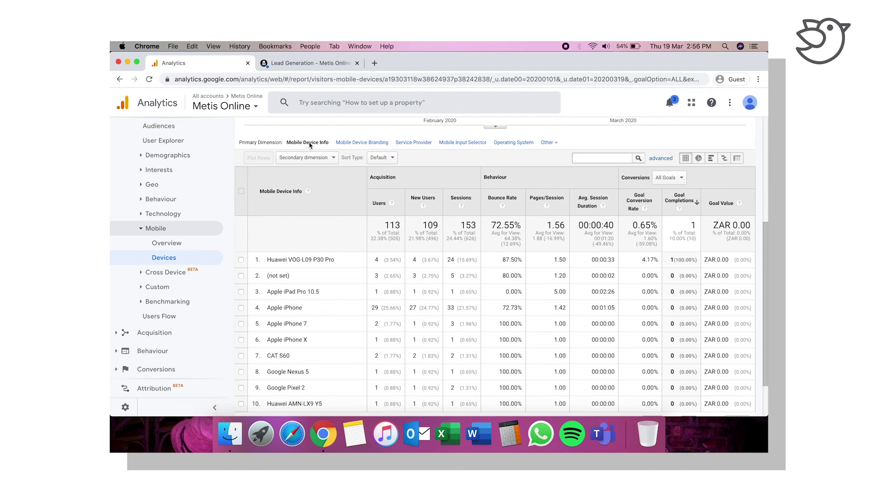
# Step: Group the mobile devices by Mobile Device Branding, sort the brands by users, highest first, and examine the leading brand's user figure
pyautogui.click(348, 143)
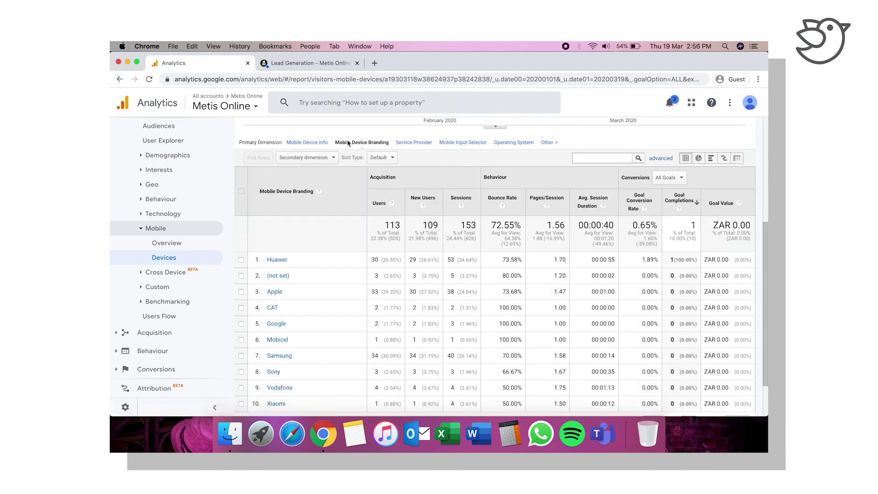
pyautogui.click(392, 200)
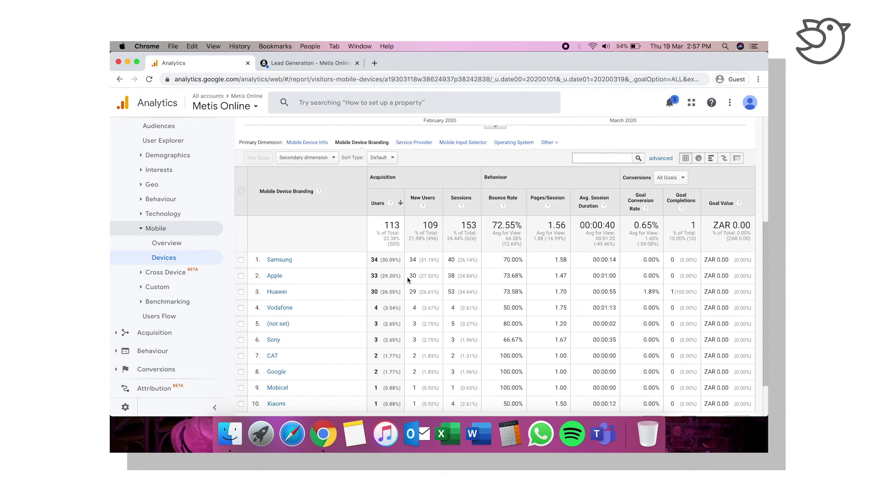
pyautogui.moveTo(400, 261); pyautogui.dragTo(380, 263)
pyautogui.click(392, 260)
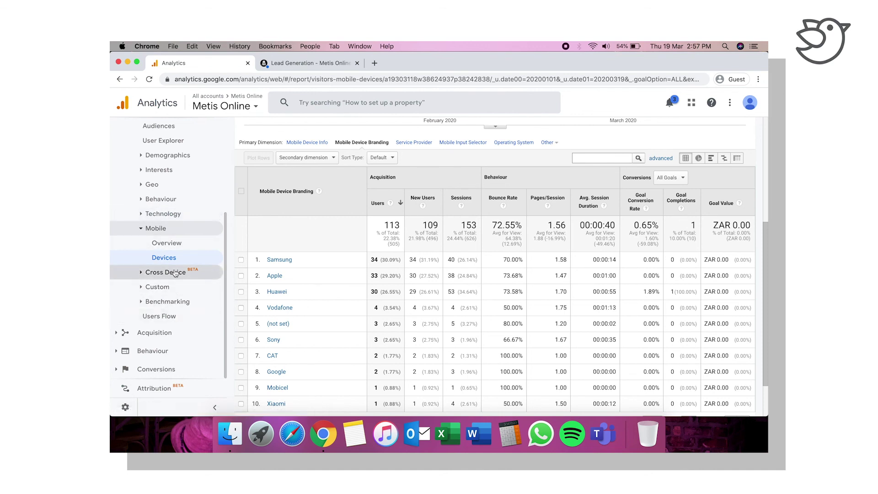
# Step: Collapse the Audience section in the list of reports
pyautogui.scroll(1, 169, 171)
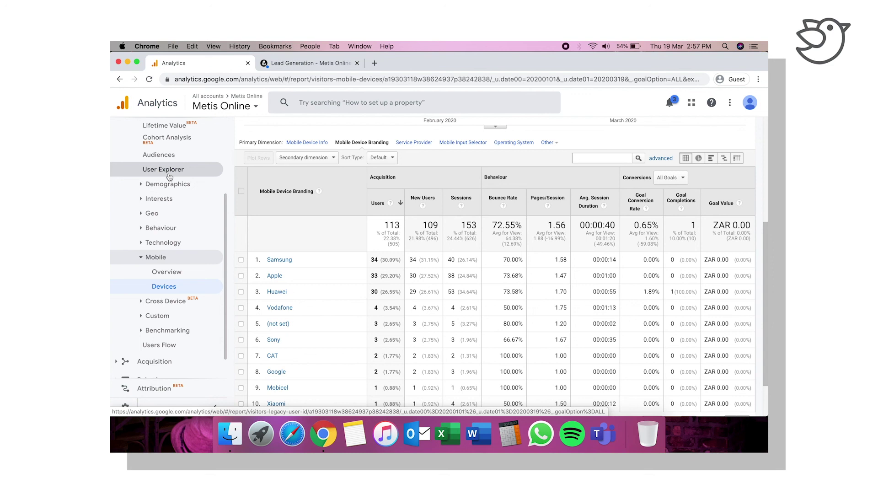
pyautogui.scroll(3, 169, 177)
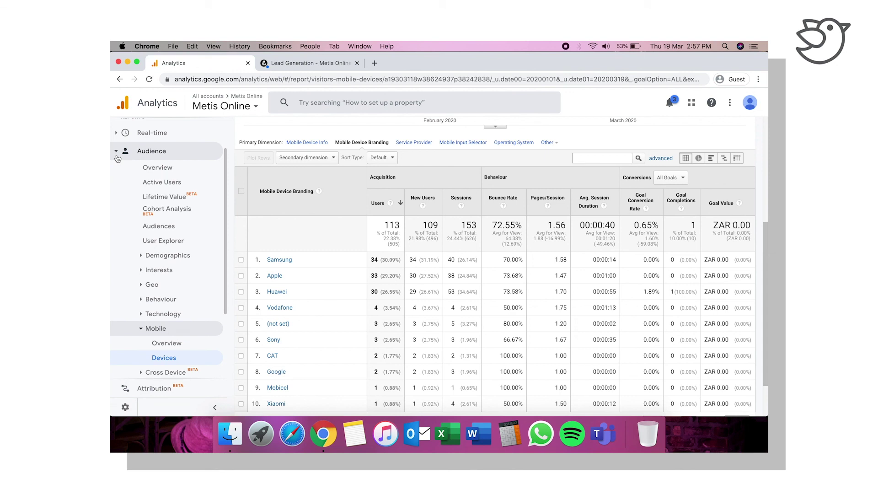
pyautogui.click(118, 154)
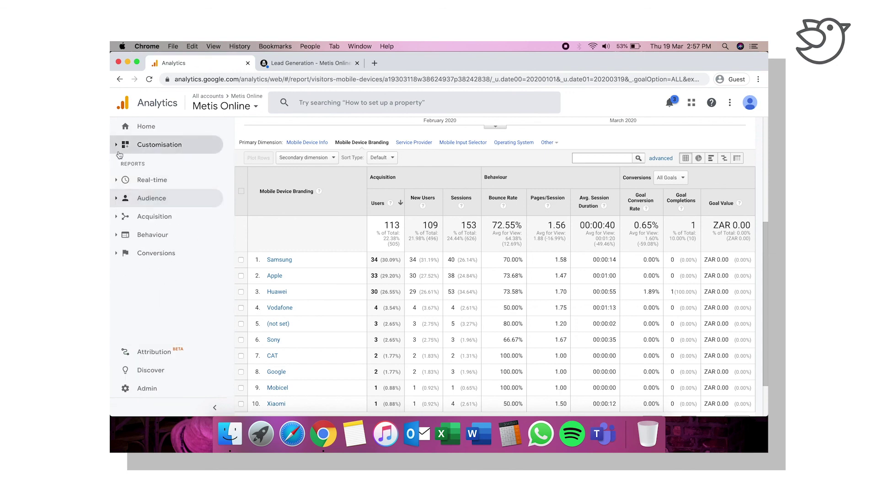